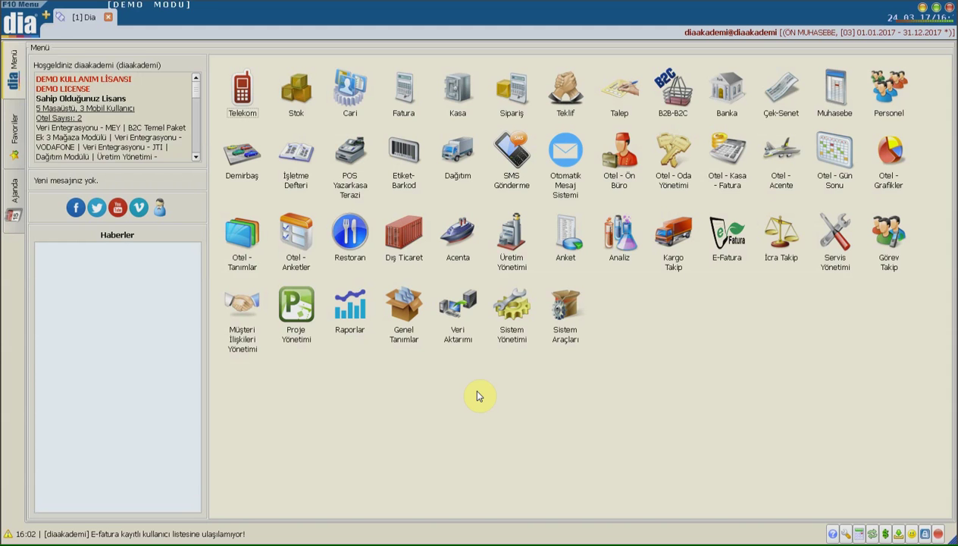
Step: Search the menu for CARİ TAKİP and open the Cari Takip Ekranı
left_click(43, 49)
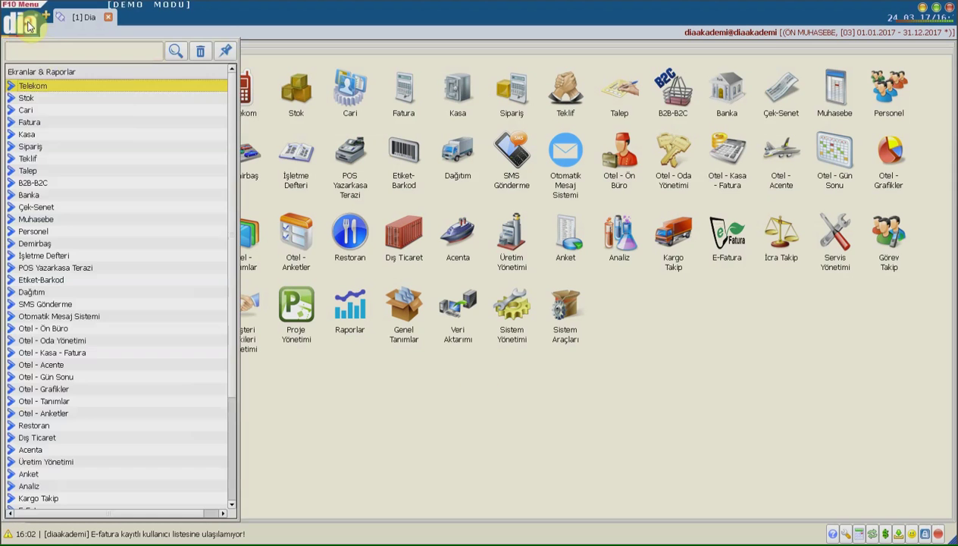
type("CARİ TAKİP")
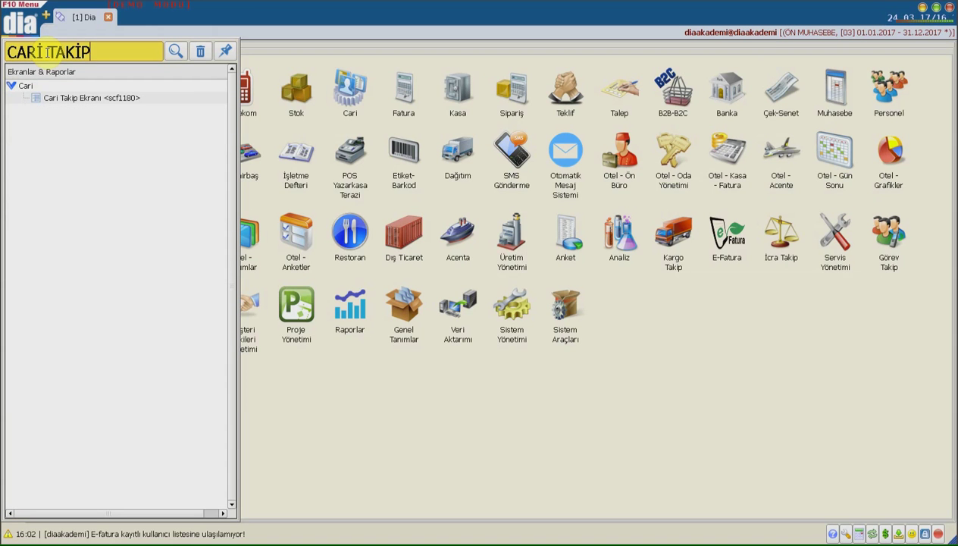
double_click(45, 100)
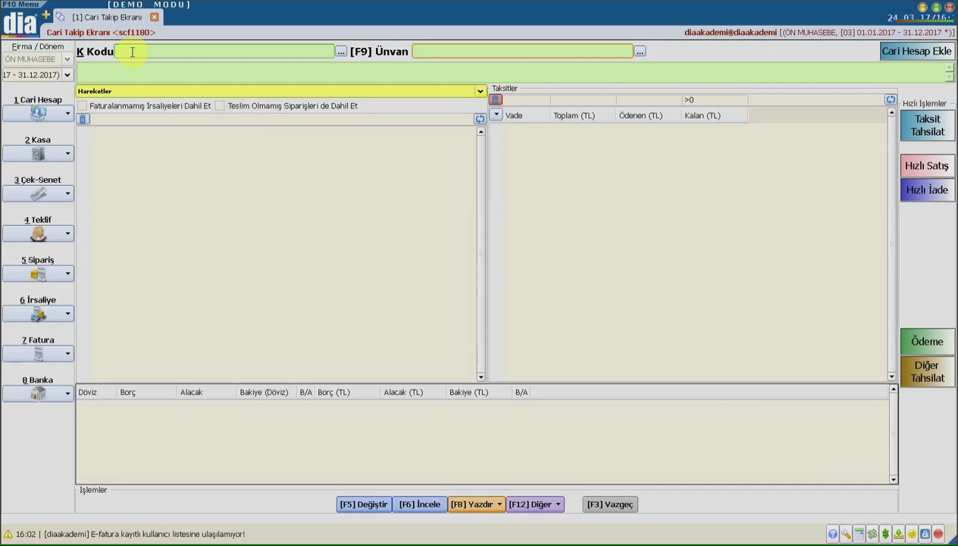
Step: Load the DİA YAZILIM account from the account card list and look over its address and contact details
left_click(471, 51)
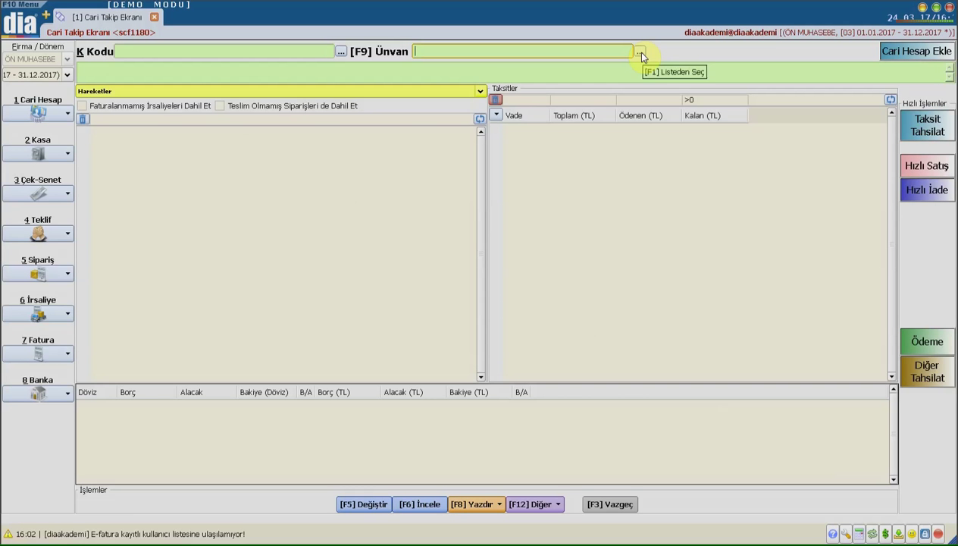
double_click(483, 53)
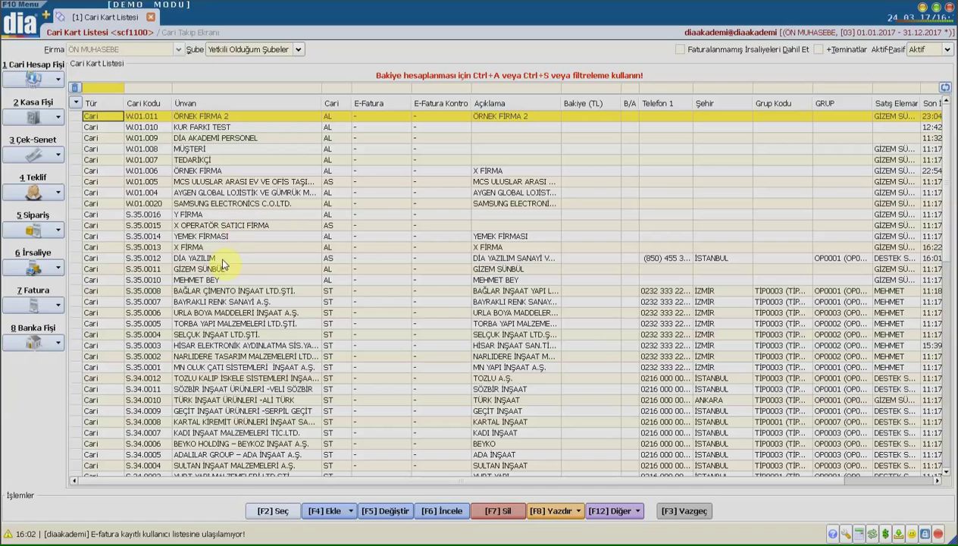
double_click(223, 260)
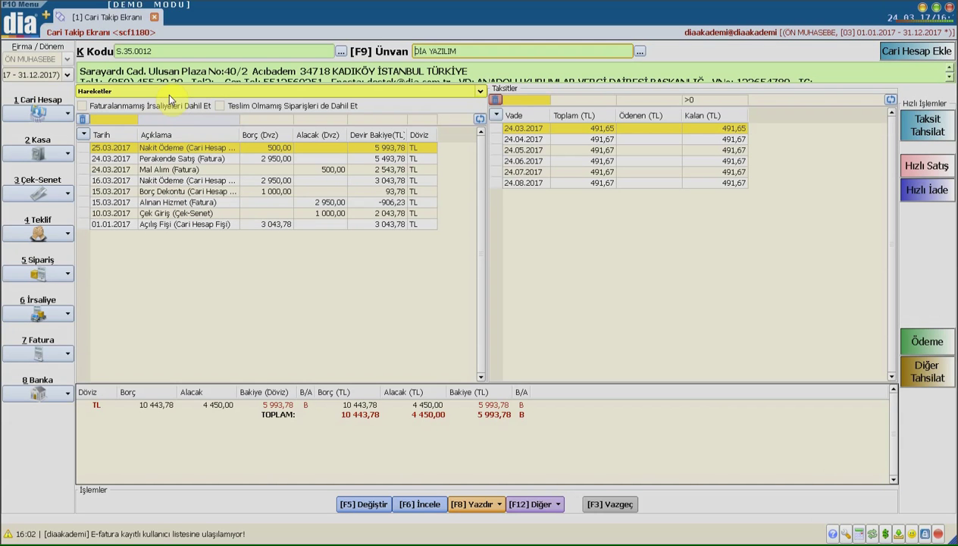
scroll(174, 71, "down", 1)
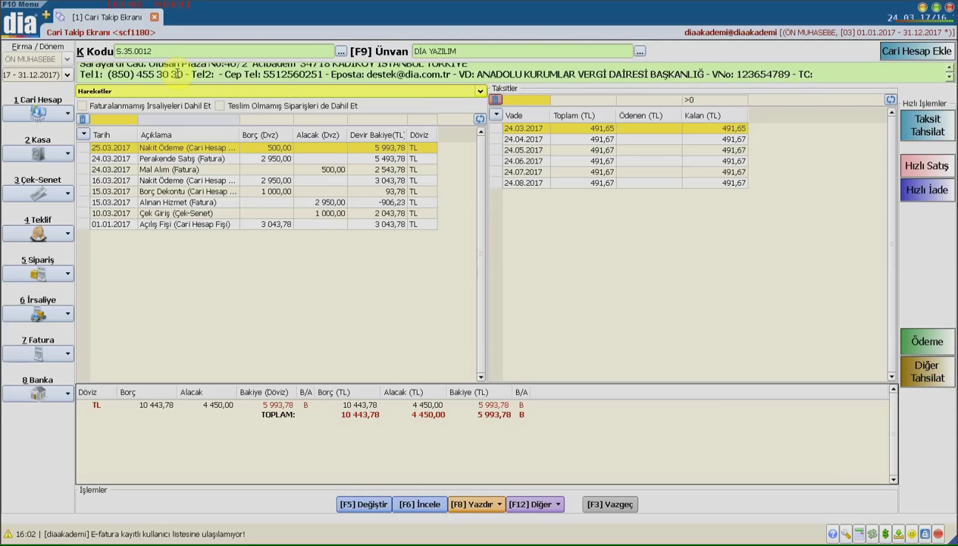
triple_click(752, 65)
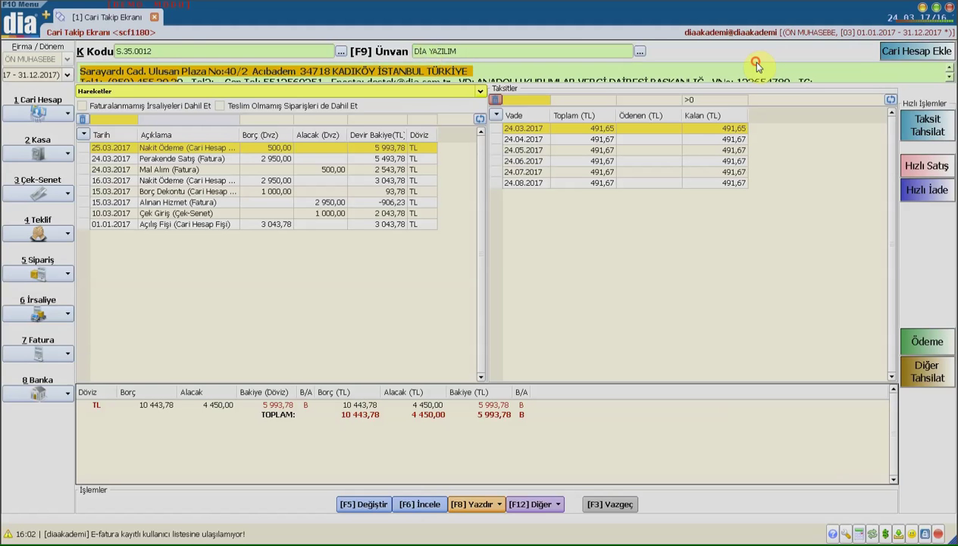
Step: Review the available account views, keep Hareketler, and include uninvoiced waybills and undelivered orders in the transactions
left_click(210, 94)
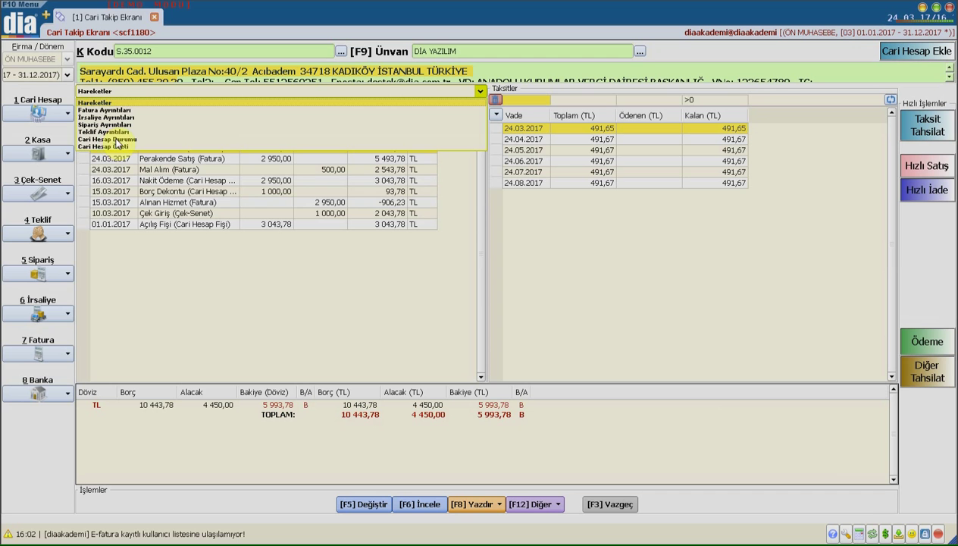
left_click(121, 110)
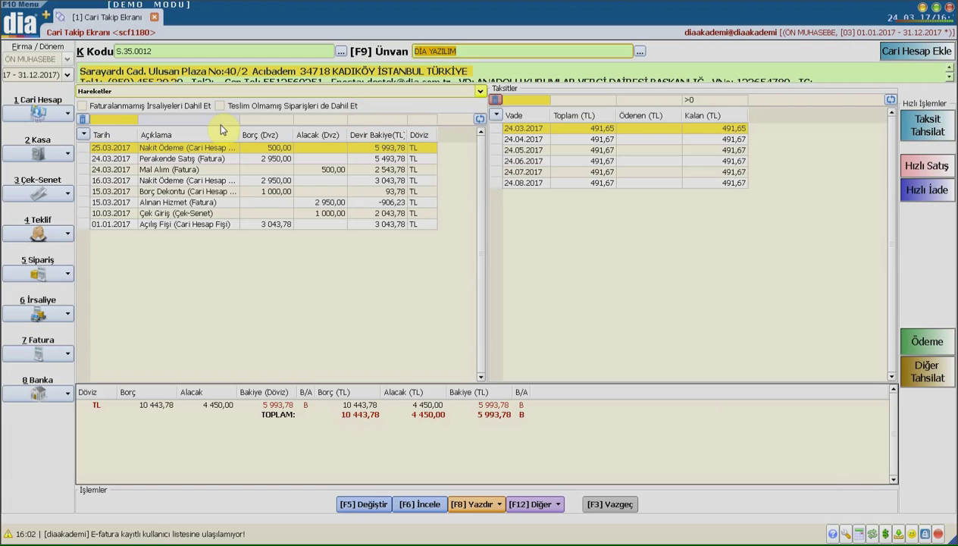
left_click(96, 109)
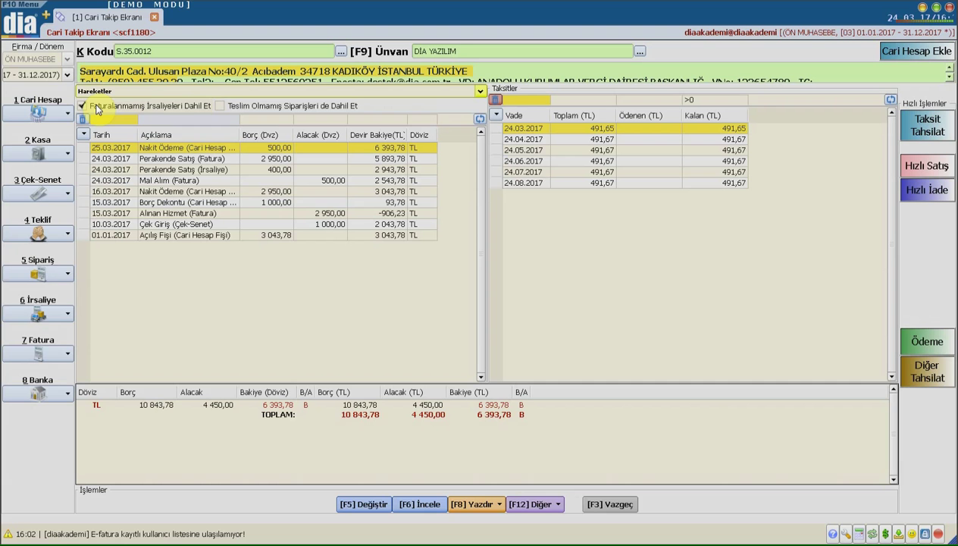
left_click(220, 107)
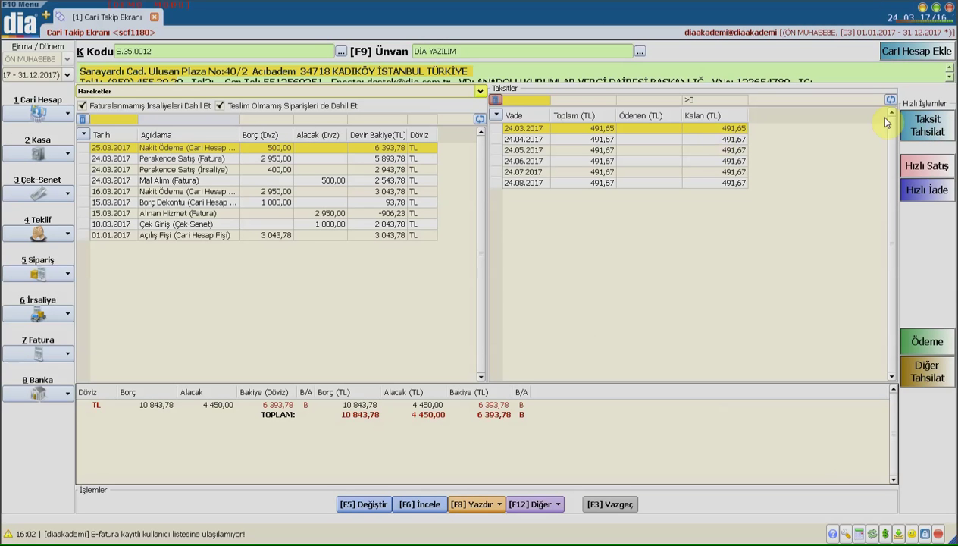
Step: Record an installment collection of 500 TL for the account, save its bulk cash slip and check the paid amount of the first remaining installment
left_click(928, 129)
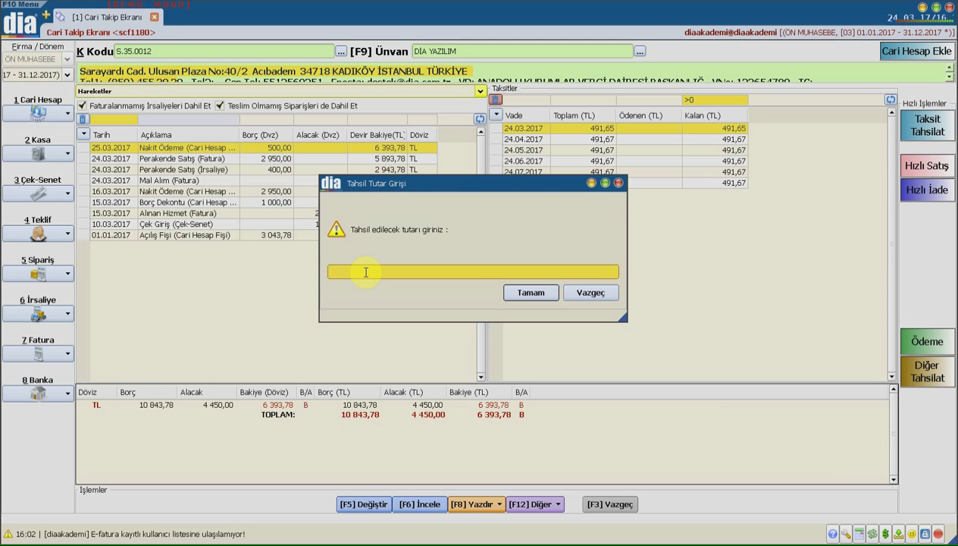
type("500")
left_click(518, 297)
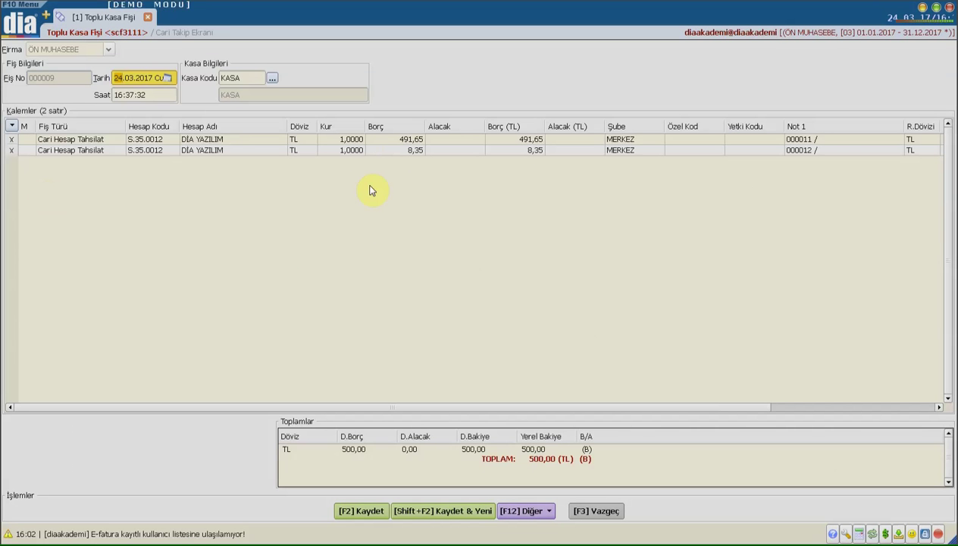
left_click(399, 140)
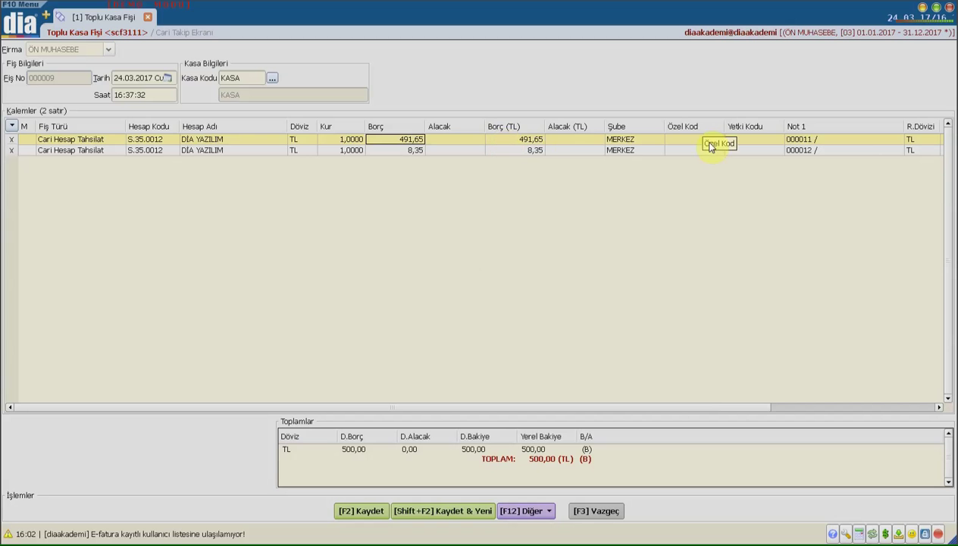
left_click(386, 151)
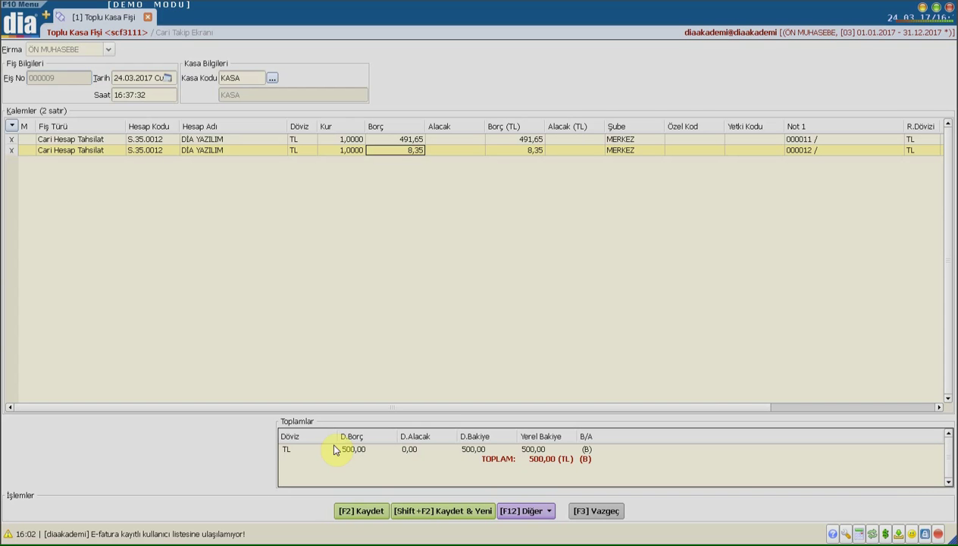
left_click(362, 515)
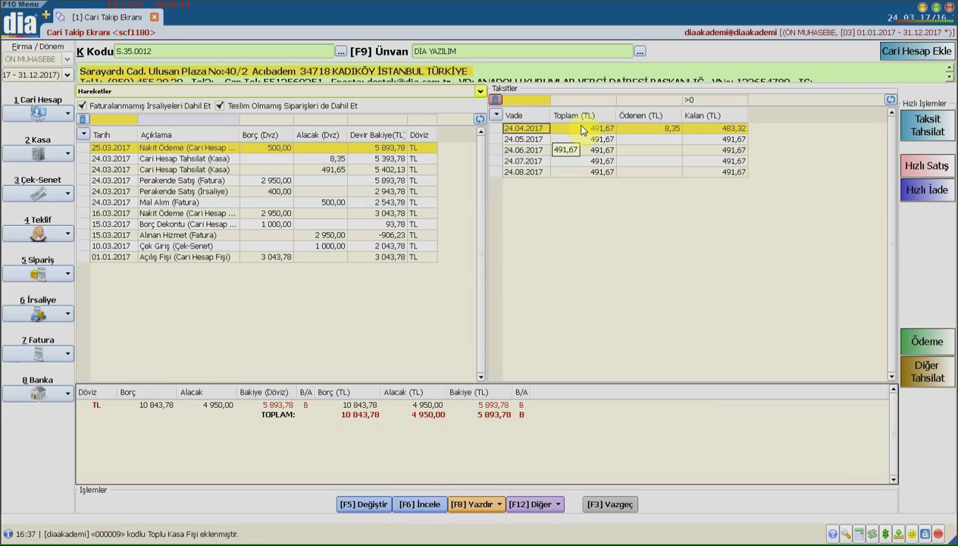
left_click(649, 129)
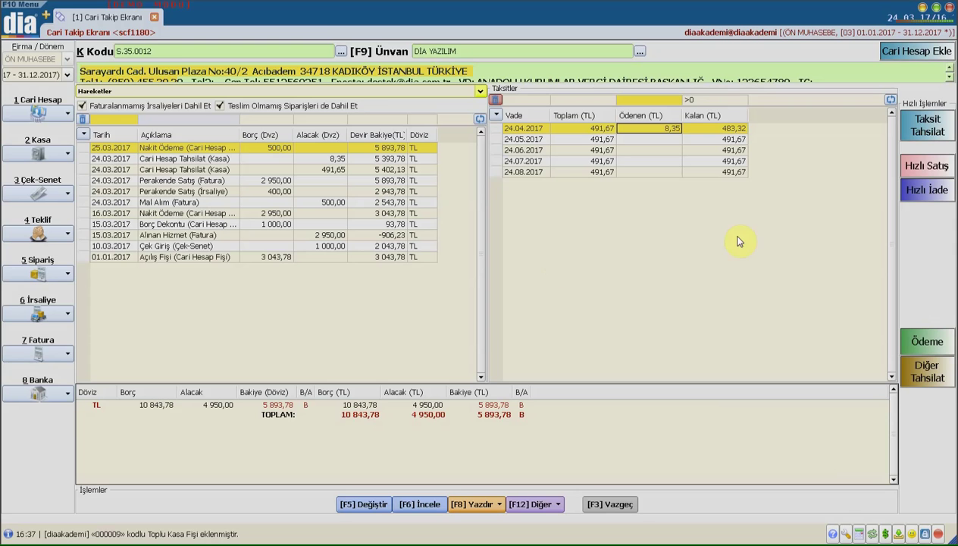
Step: View the quick retail sale invoice for the account and leave it without saving
left_click(926, 166)
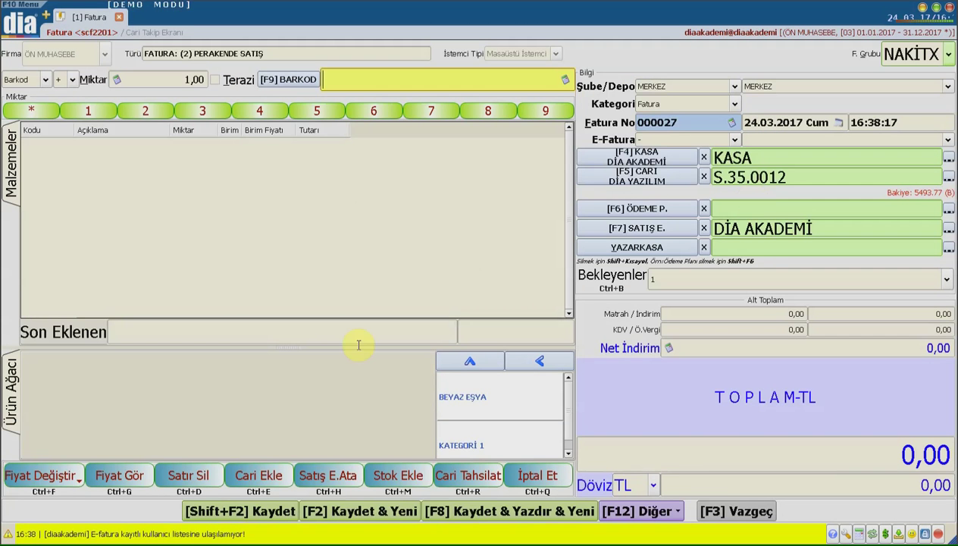
left_click(727, 513)
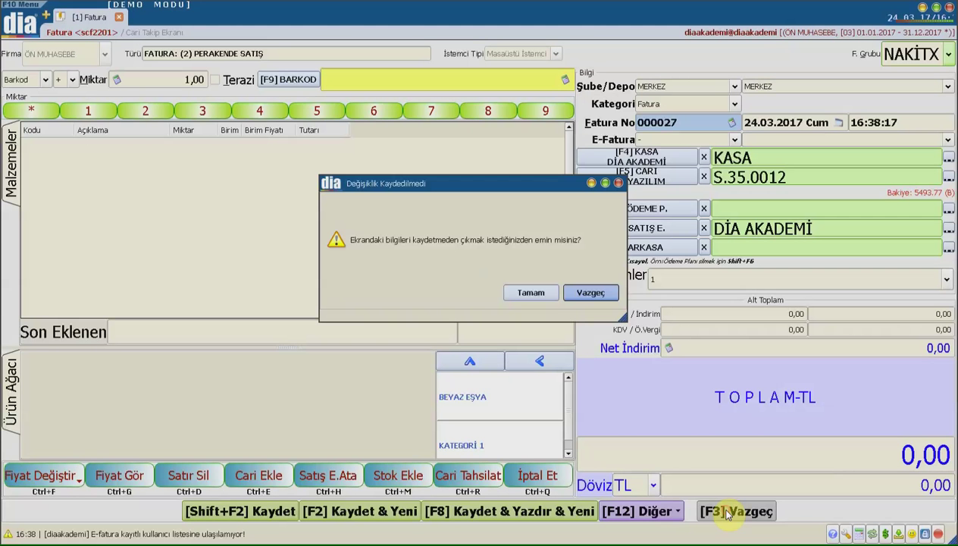
left_click(542, 294)
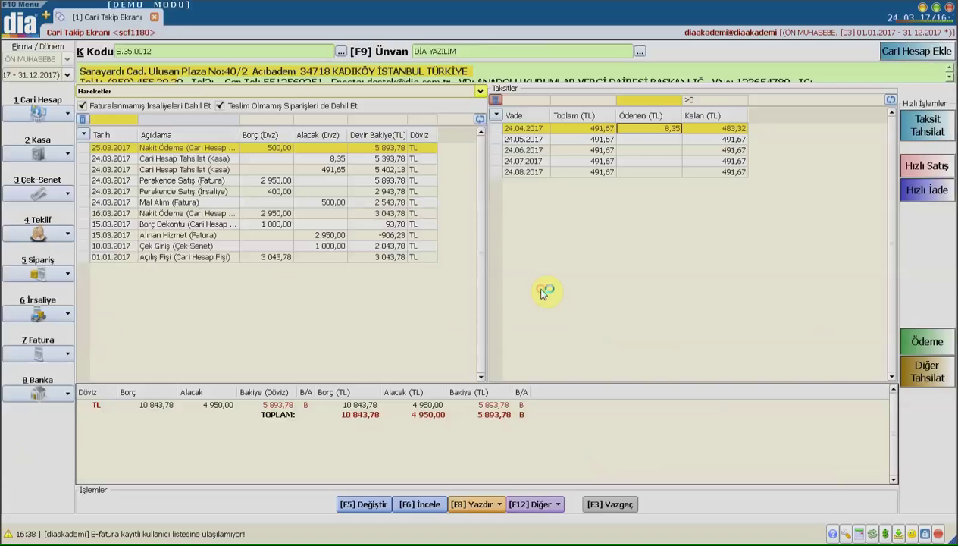
Step: Try a quick return of the SOLO BULAŞIK MAKİNESİ ÇELİK line chosen from the account's invoices, with payment plan AÇIK HESAP PLANI
left_click(922, 195)
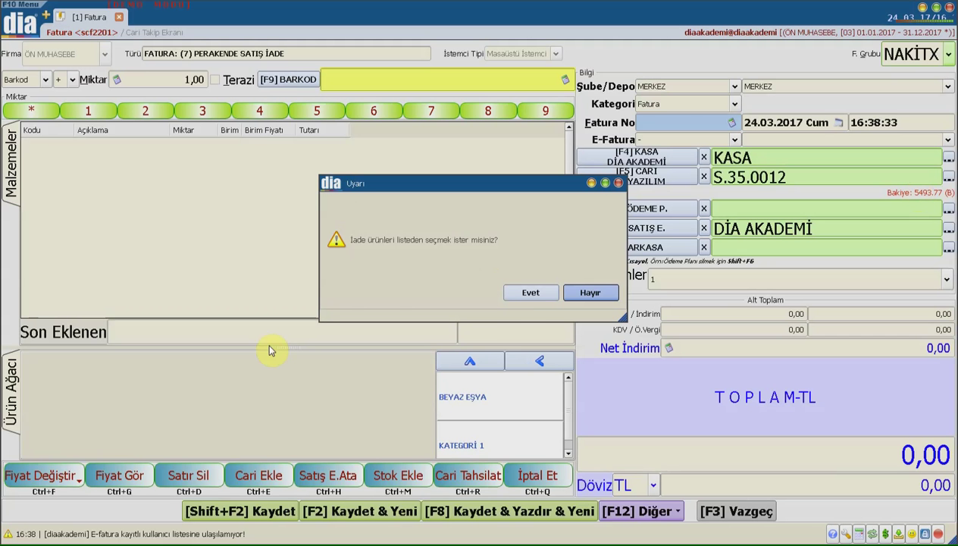
left_click(522, 299)
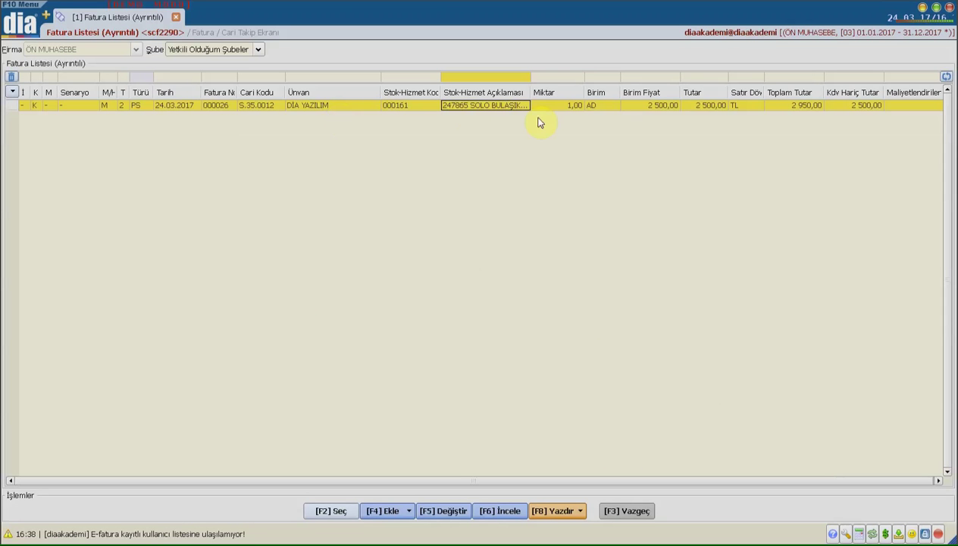
left_click(468, 110)
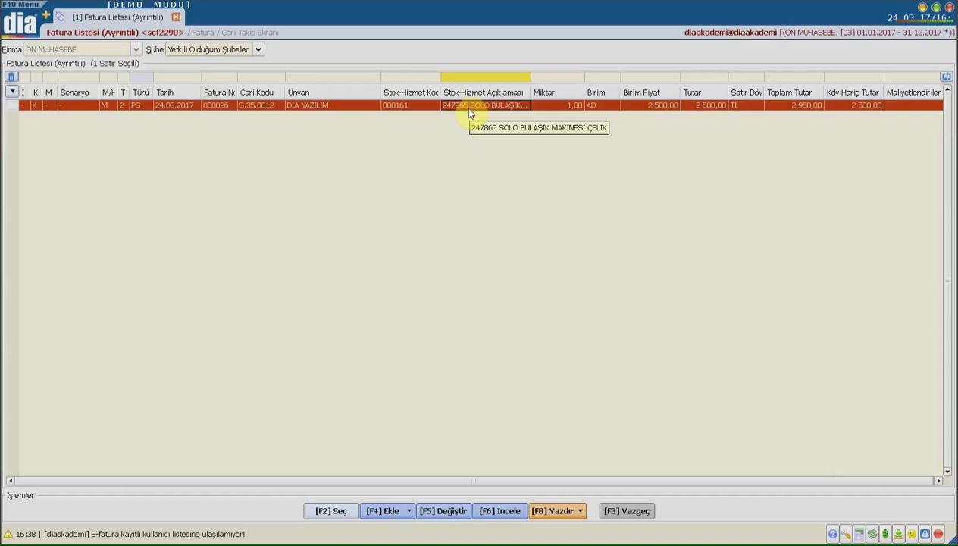
left_click(352, 513)
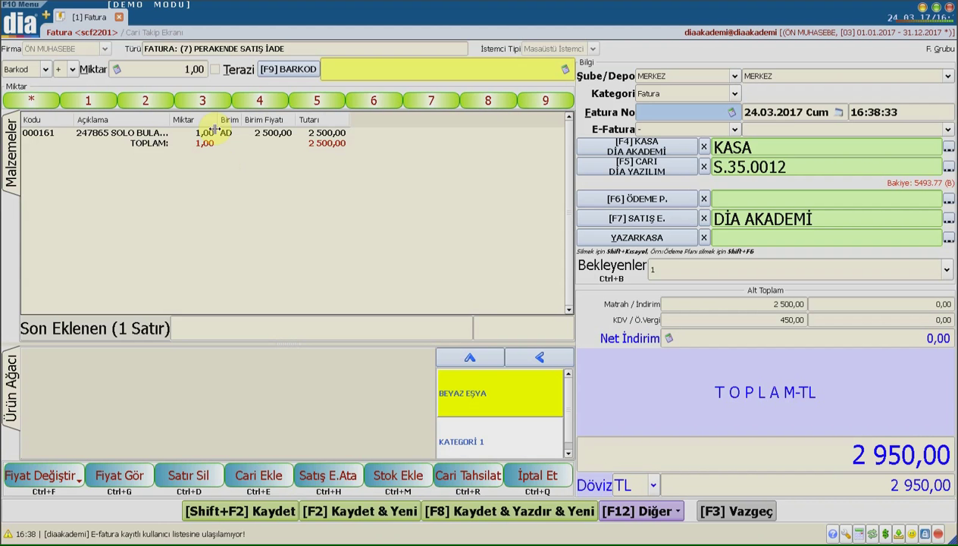
left_click(257, 514)
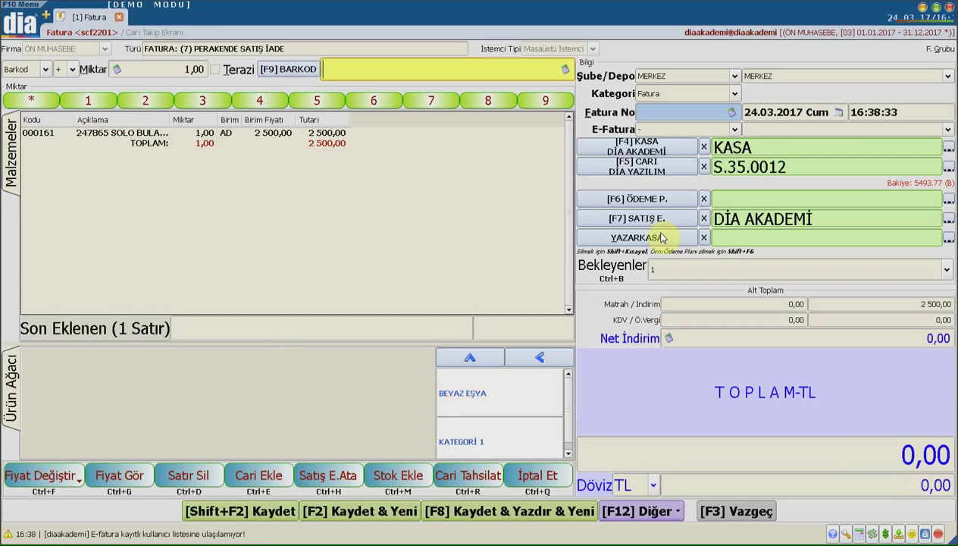
left_click(628, 206)
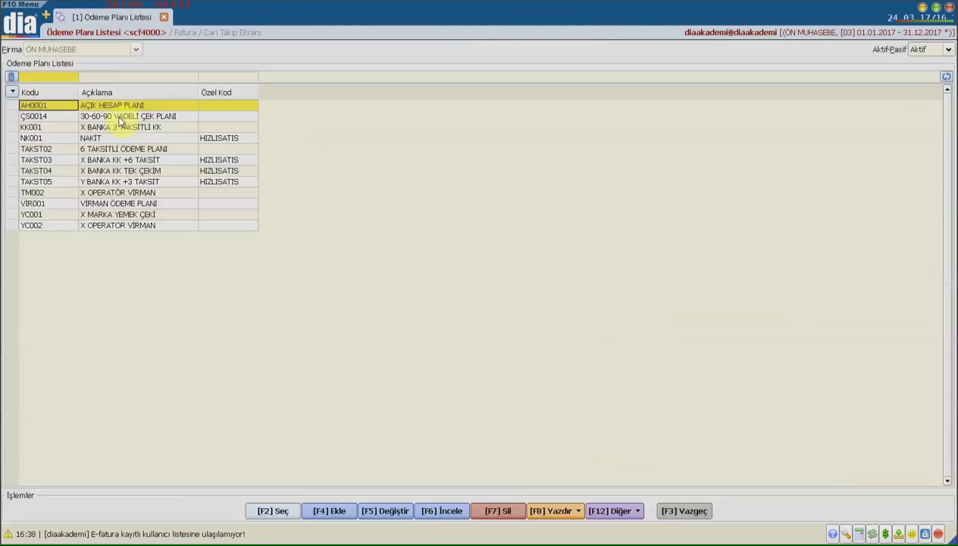
double_click(120, 170)
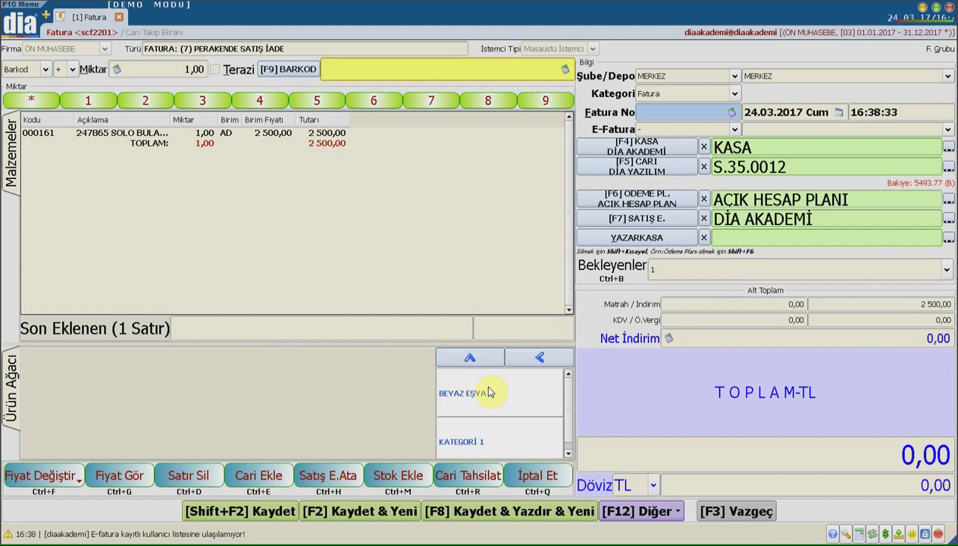
Step: Cancel the retail sales return invoice and go back to the account tracking screen without saving
left_click(528, 476)
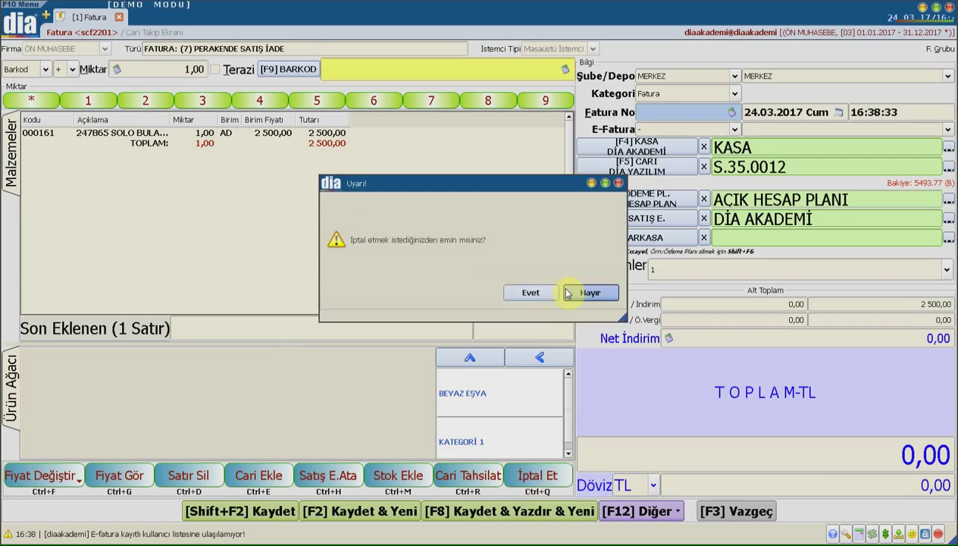
left_click(530, 292)
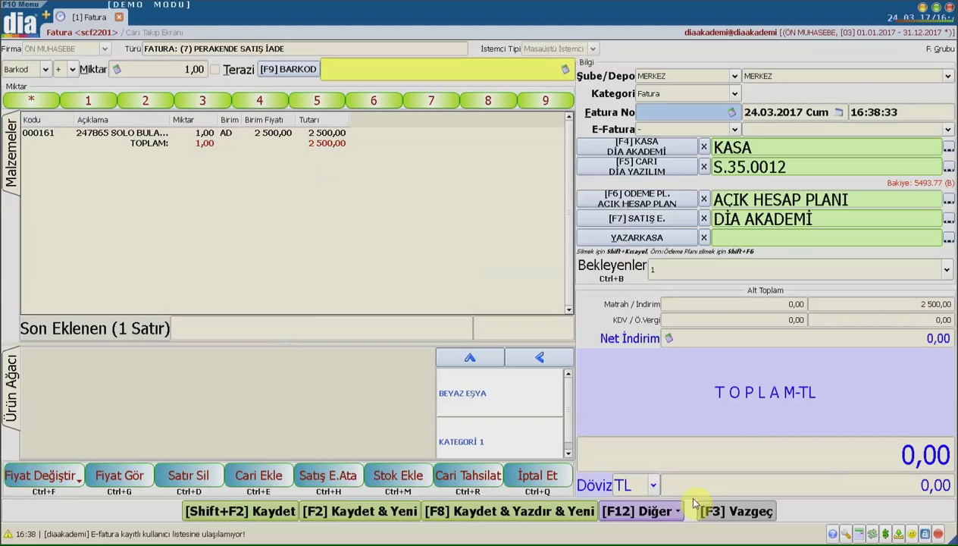
left_click(701, 511)
left_click(530, 301)
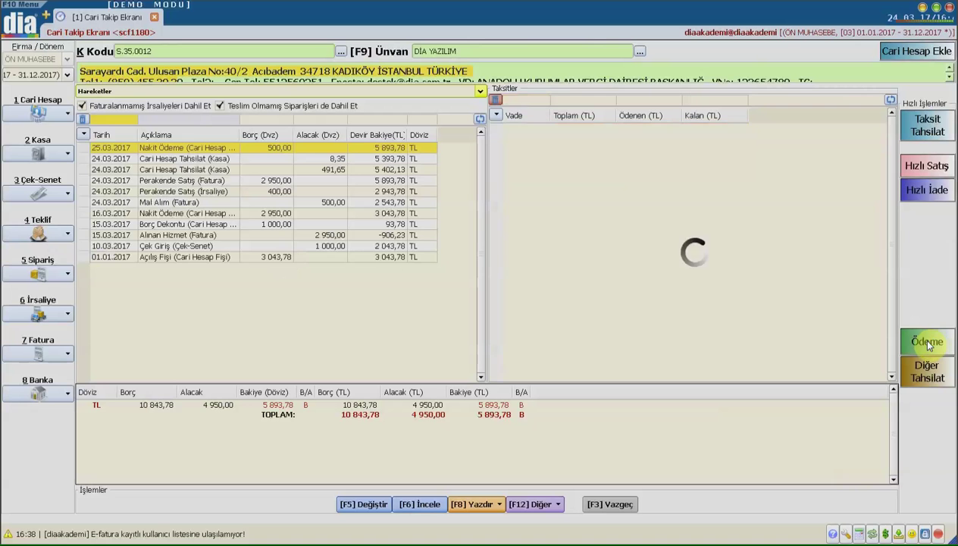
Step: View the account's cash payment slip and its other collection slip, leaving both without saving
left_click(928, 343)
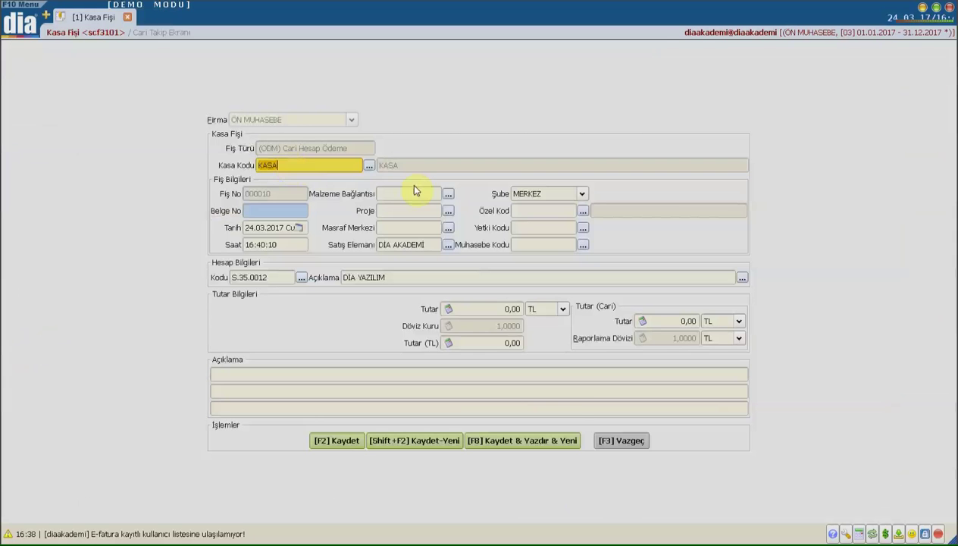
left_click(620, 440)
left_click(523, 349)
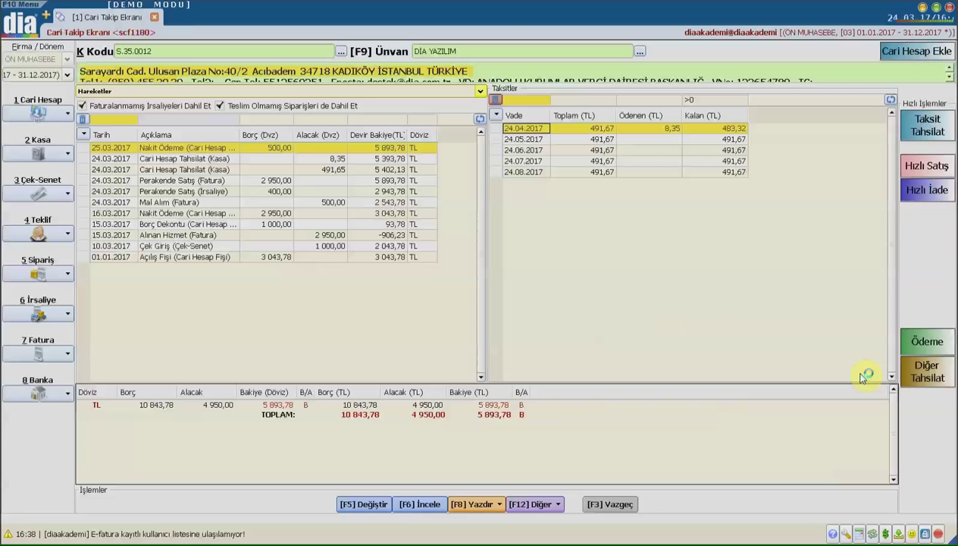
left_click(927, 374)
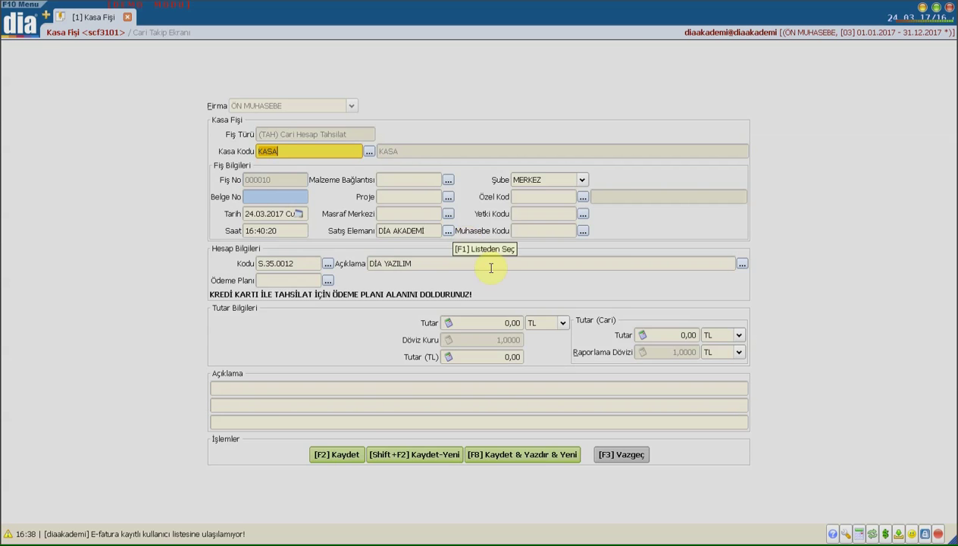
left_click(616, 454)
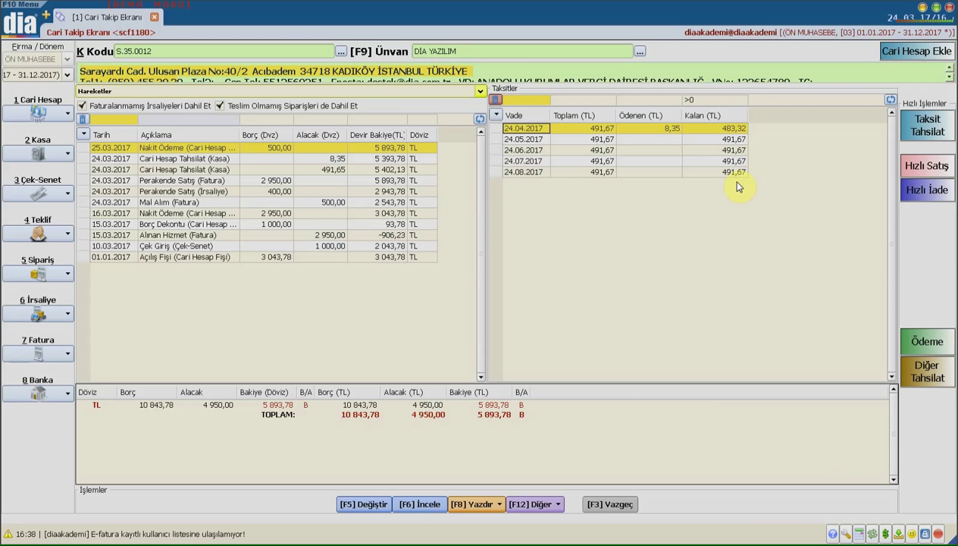
Step: View the blank card form for adding a new current account and leave it without saving
left_click(900, 58)
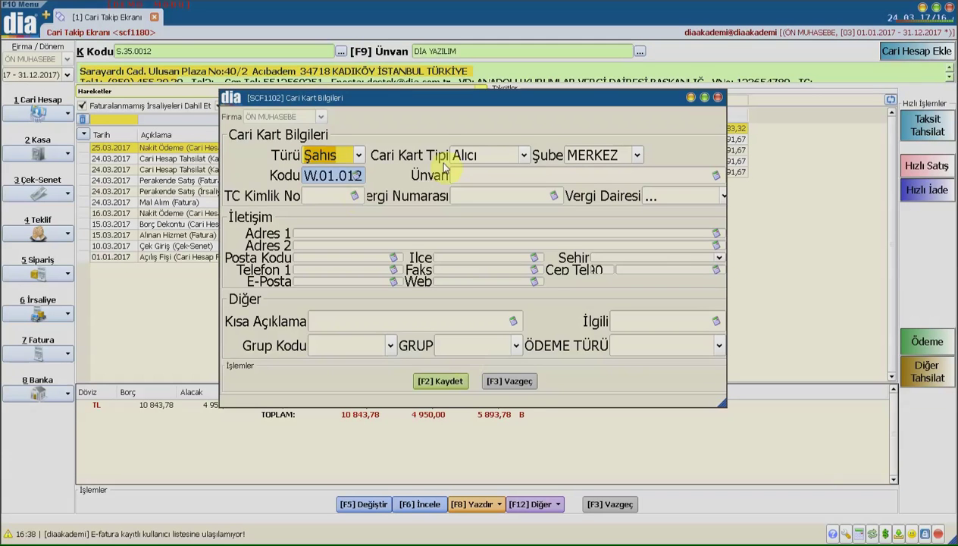
left_click(509, 381)
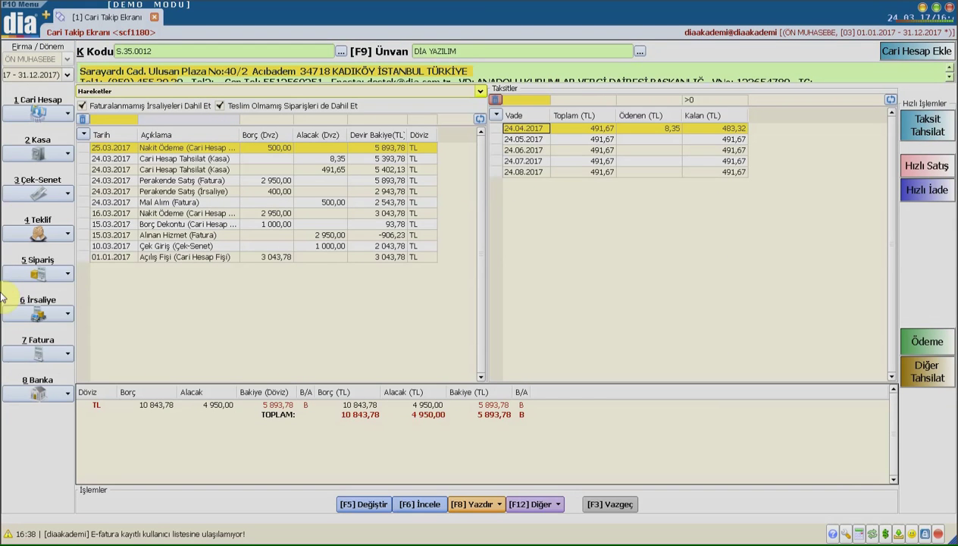
Step: Examine the Cari Hesap and Kasa operations available for the account, including the cash account transactions and invoice types
left_click(68, 116)
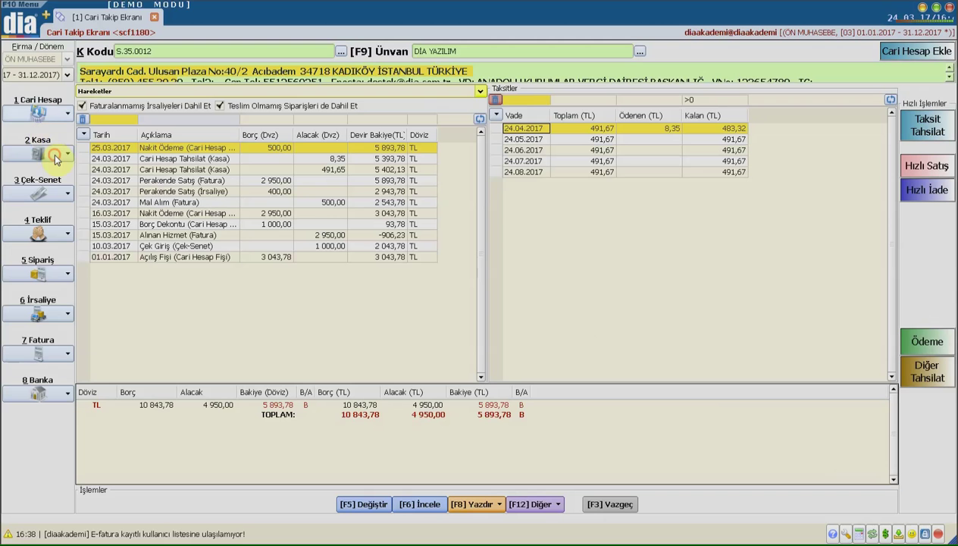
left_click(54, 152)
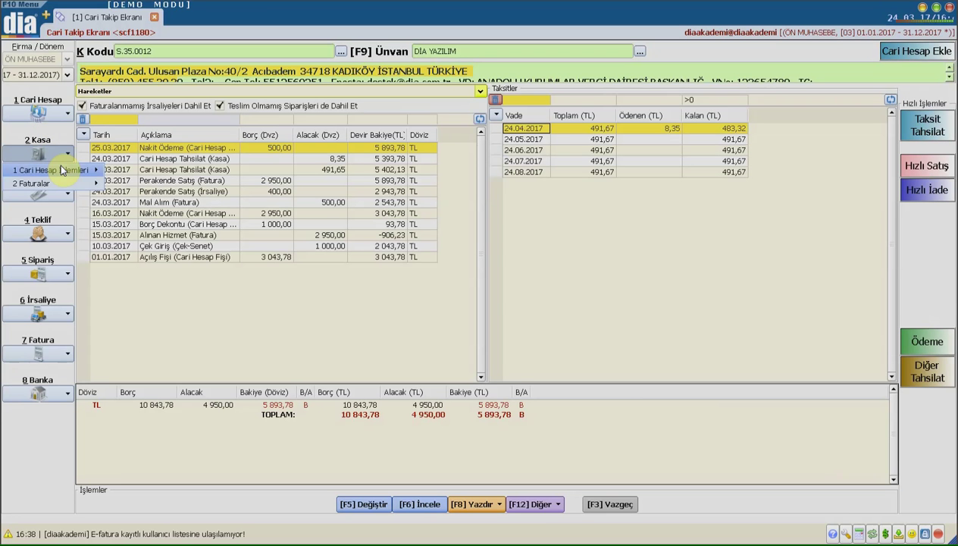
mouse_move(62, 168)
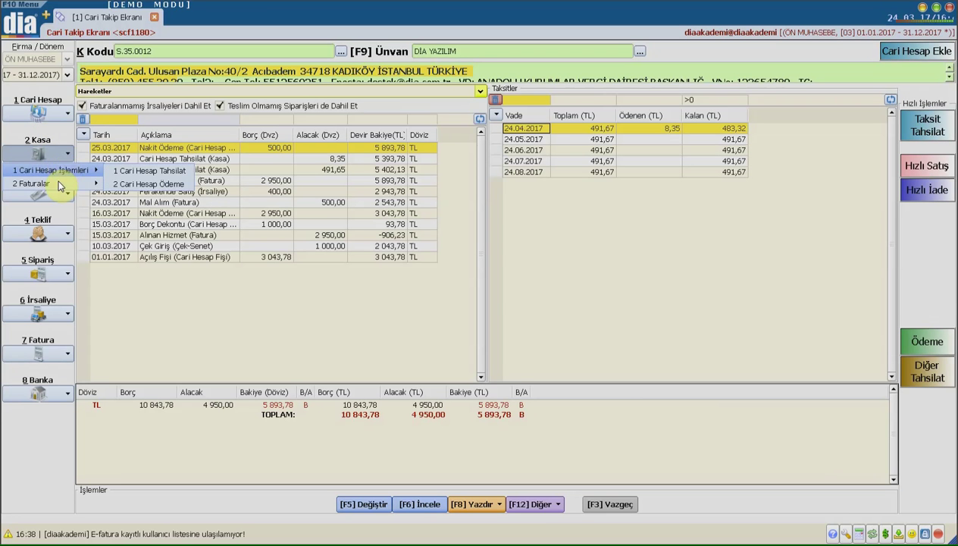
key("Down")
key("Down")
key("Down")
key("Down")
key("Down")
key("Down")
key("Down")
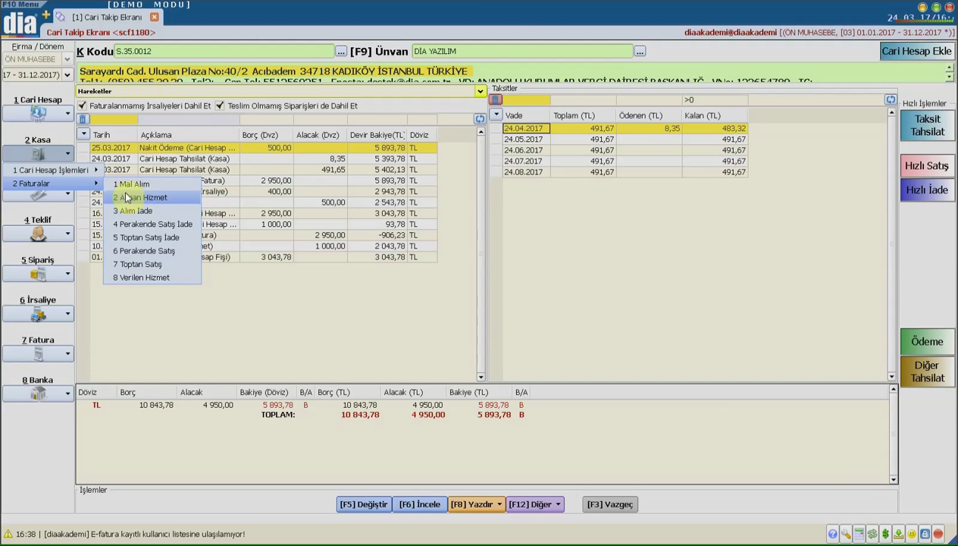
Step: Examine the Çek-Senet, Teklif and Sipariş operations available for the account
left_click(69, 200)
left_click(69, 199)
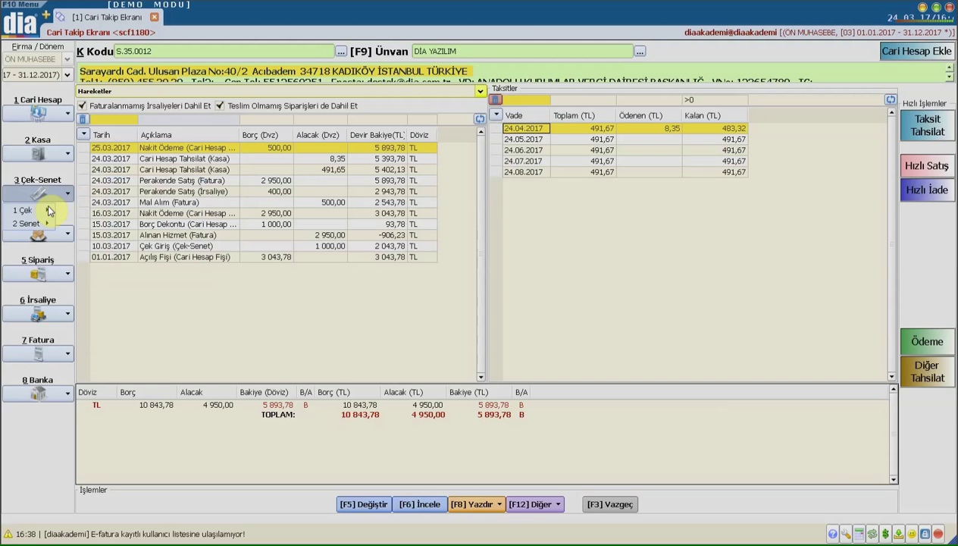
mouse_move(44, 216)
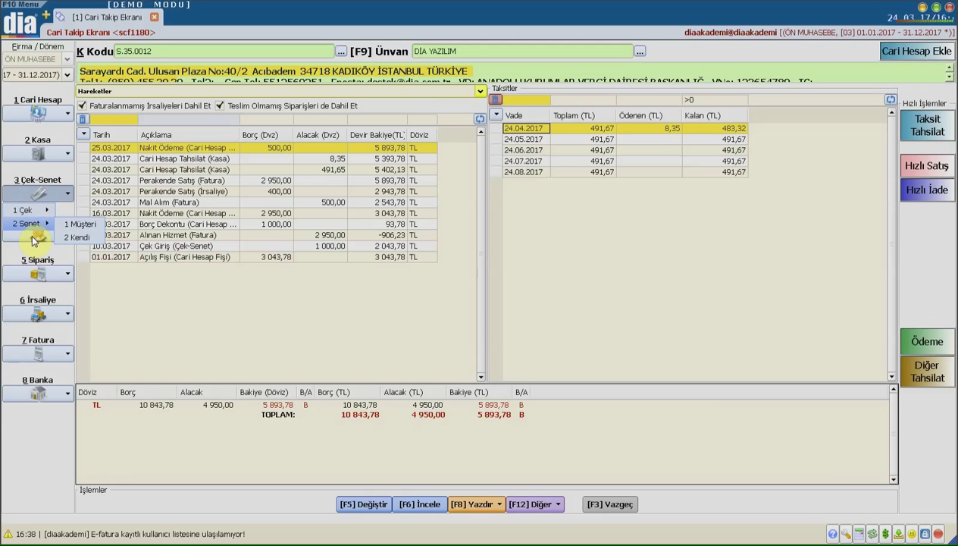
left_click(32, 236)
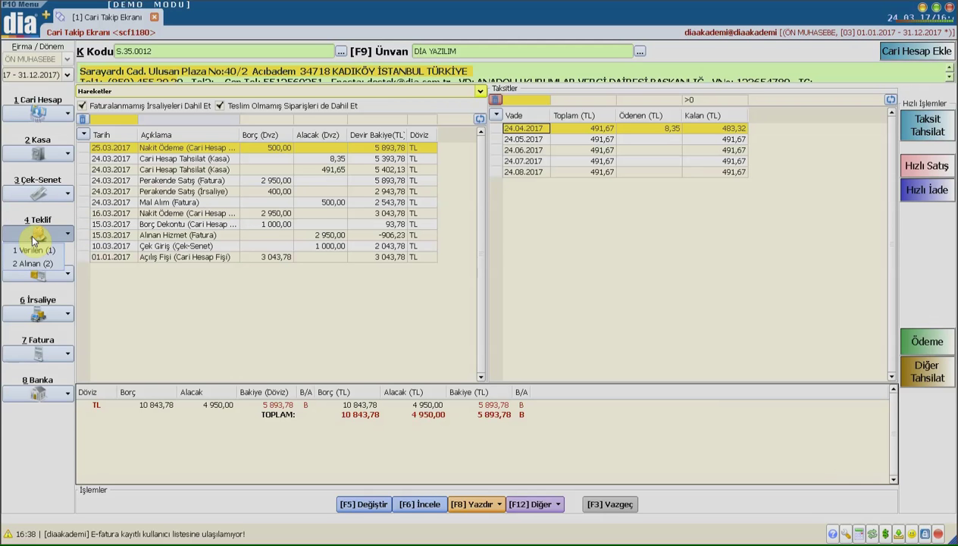
left_click(32, 279)
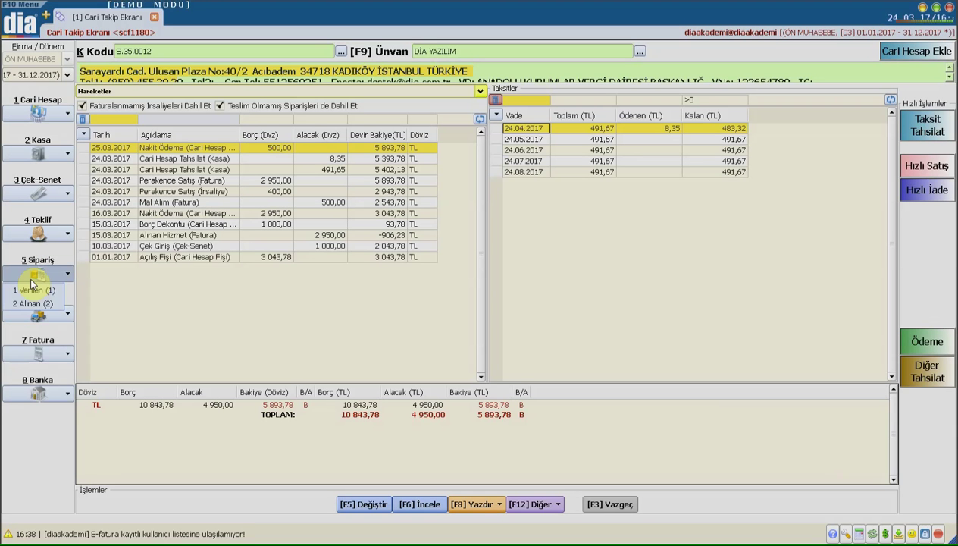
Step: Examine the purchase and sales types for İrsaliye and Fatura, and the Banka transfer operations available for the account
left_click(48, 316)
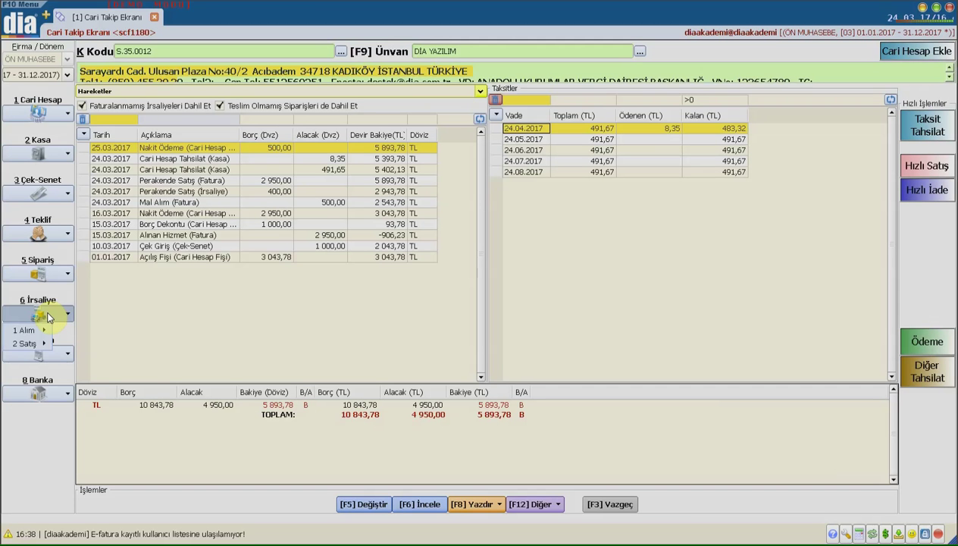
mouse_move(42, 332)
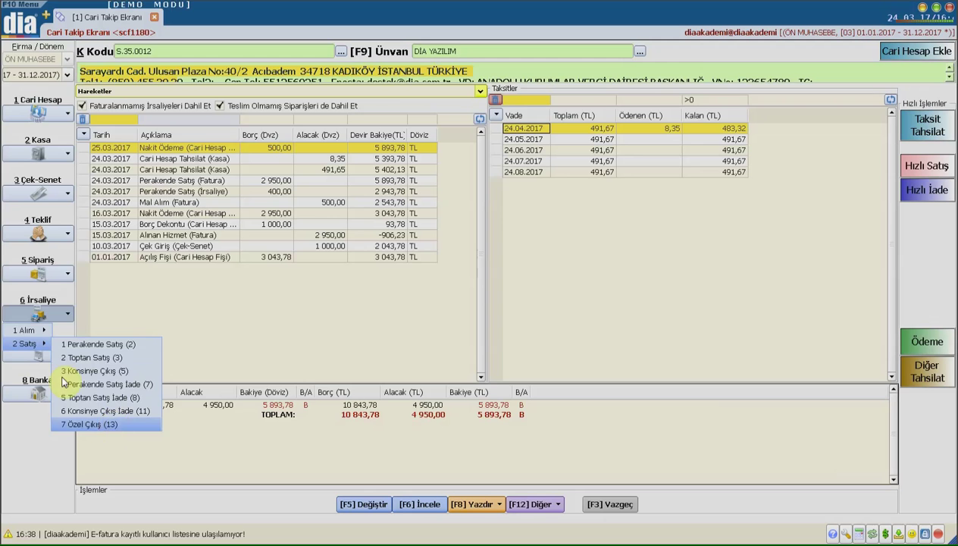
left_click(33, 354)
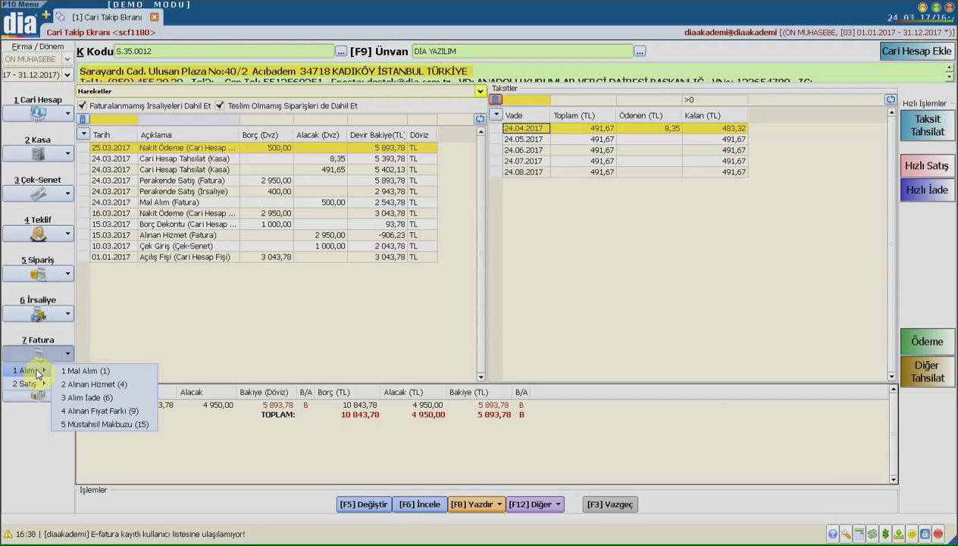
mouse_move(37, 387)
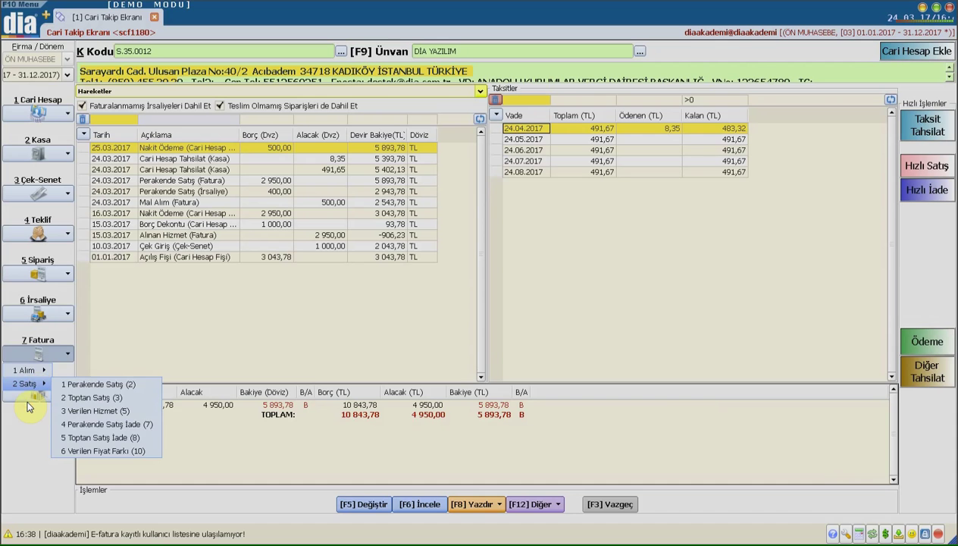
left_click(27, 399)
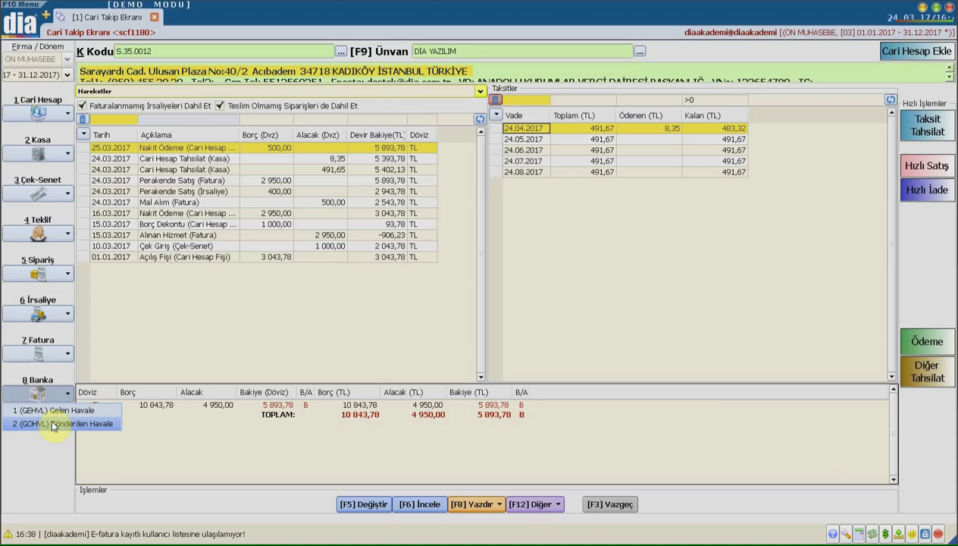
left_click(53, 425)
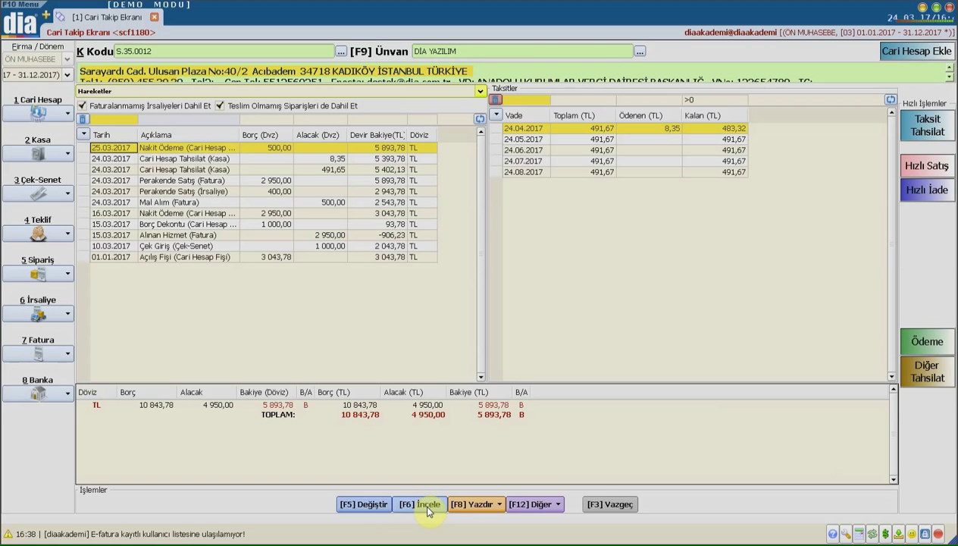
Step: Examine the print and file export options and the other operations for the 25.03.2017 Nakit Ödeme transaction, without running any
left_click(467, 507)
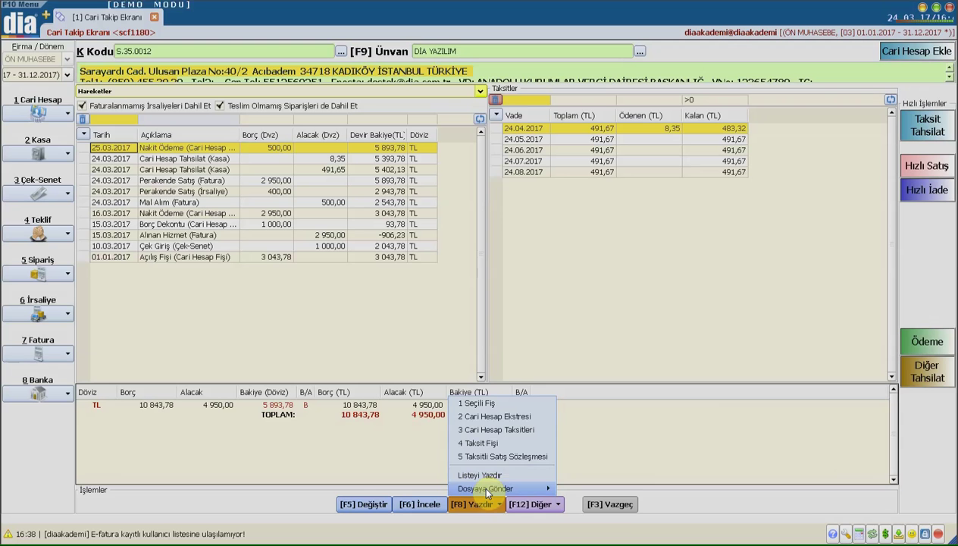
mouse_move(535, 486)
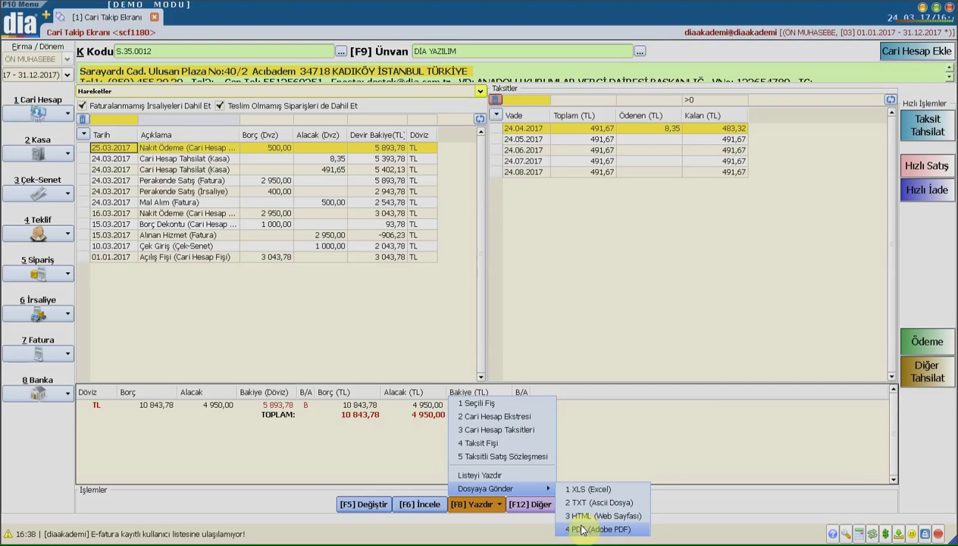
left_click(538, 504)
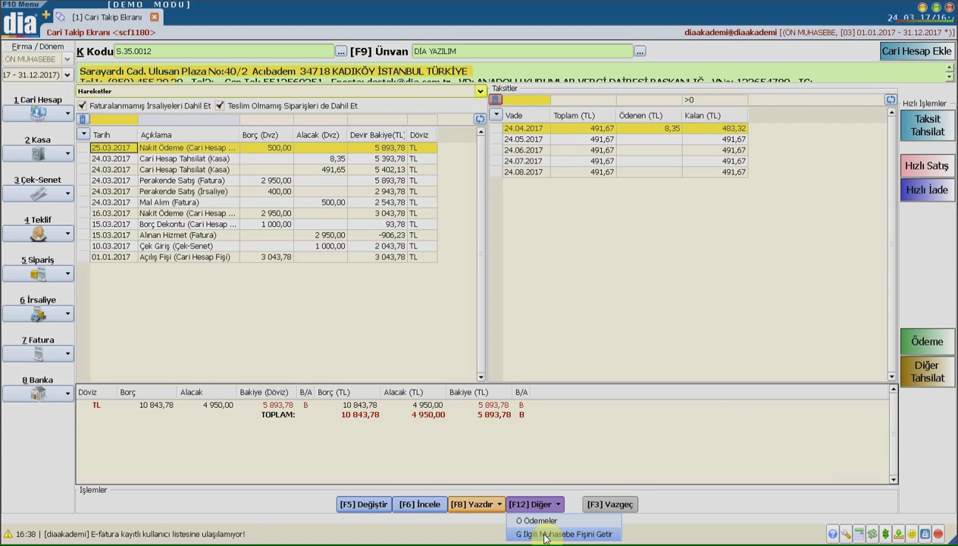
left_click(722, 476)
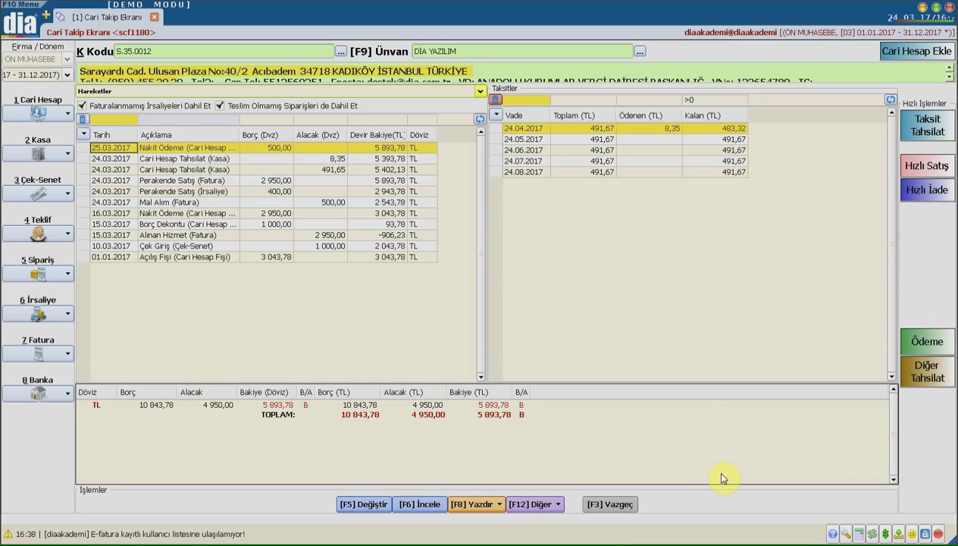